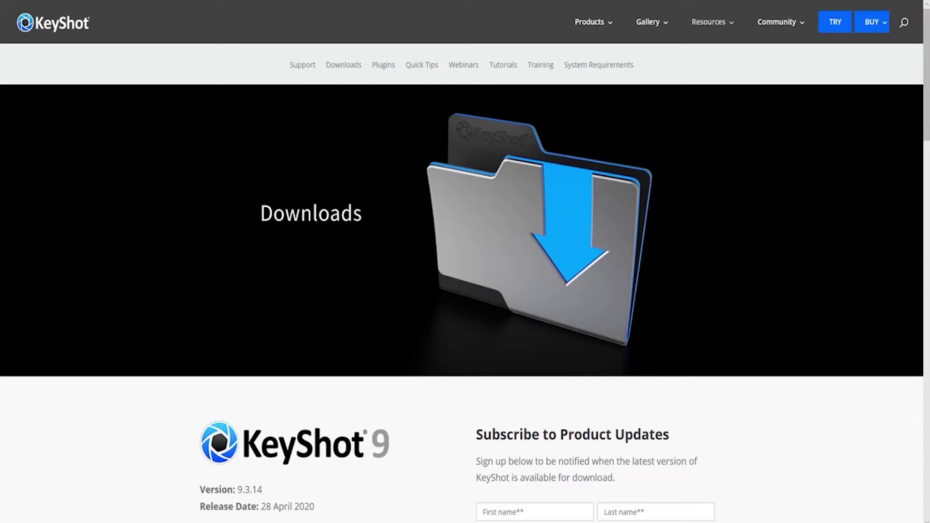
Step: Run luxion_license_server_setup from the DATADRIVE1 (E:) drive in File Explorer
{"action": "key", "text": "alt+Tab"}
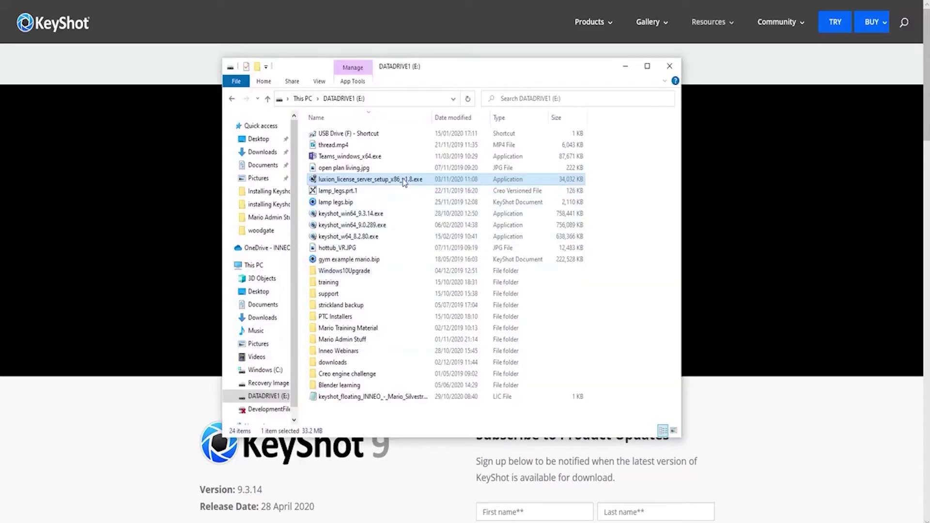
{"action": "double_click", "coordinate": [404, 179]}
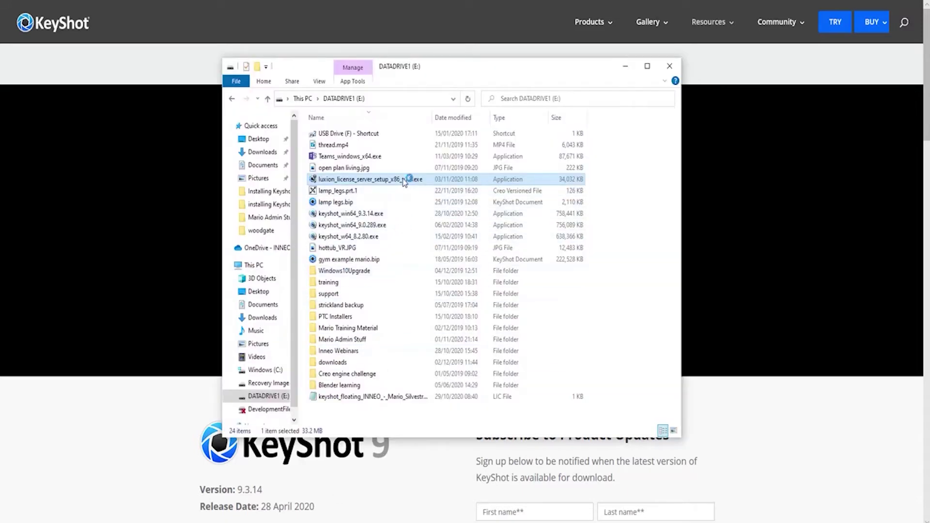
Step: Accept the agreement, install Luxion License Server 1.8 to the default folder, and finish with it launched
{"action": "left_click", "coordinate": [626, 66]}
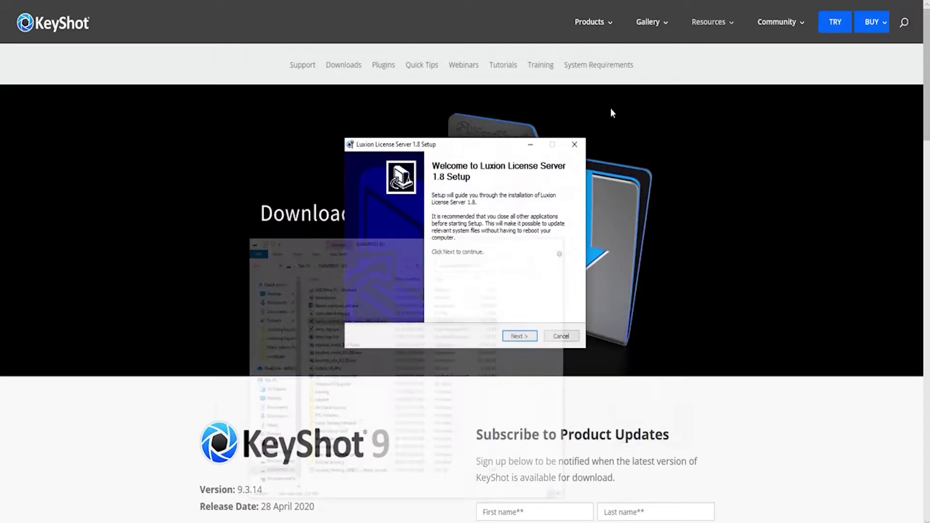
{"action": "left_click", "coordinate": [519, 336]}
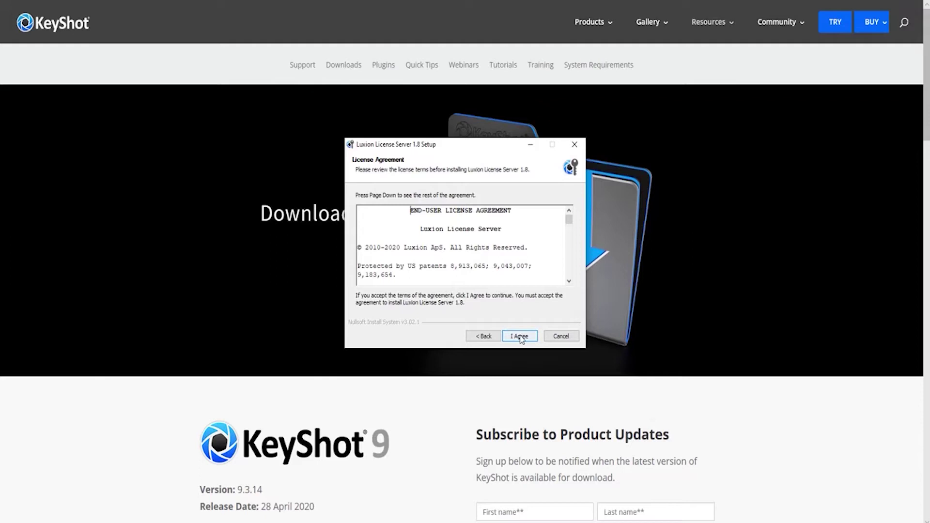
{"action": "left_click", "coordinate": [520, 336]}
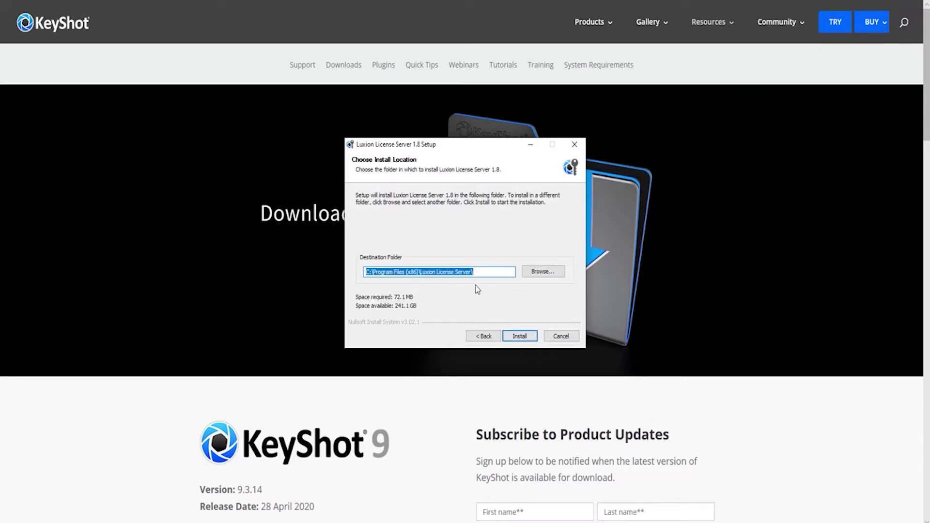
{"action": "left_click", "coordinate": [520, 336]}
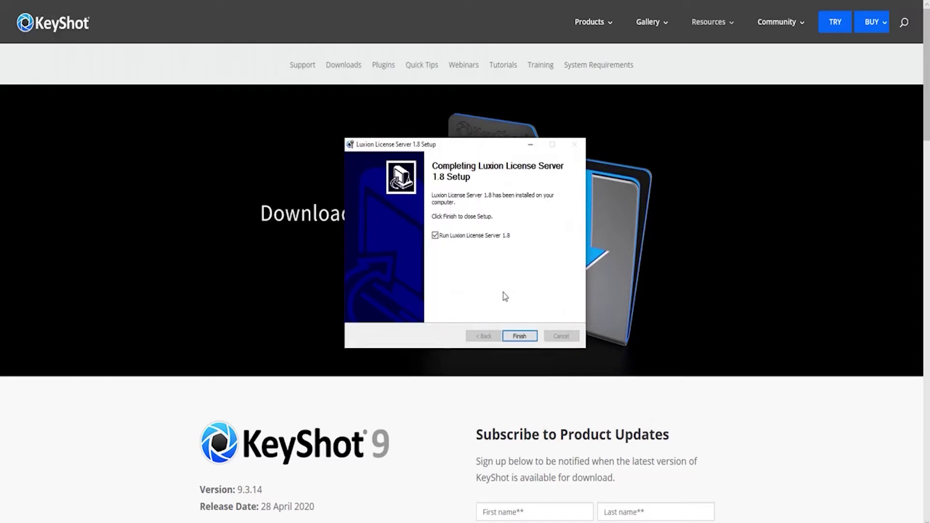
{"action": "left_click", "coordinate": [520, 337]}
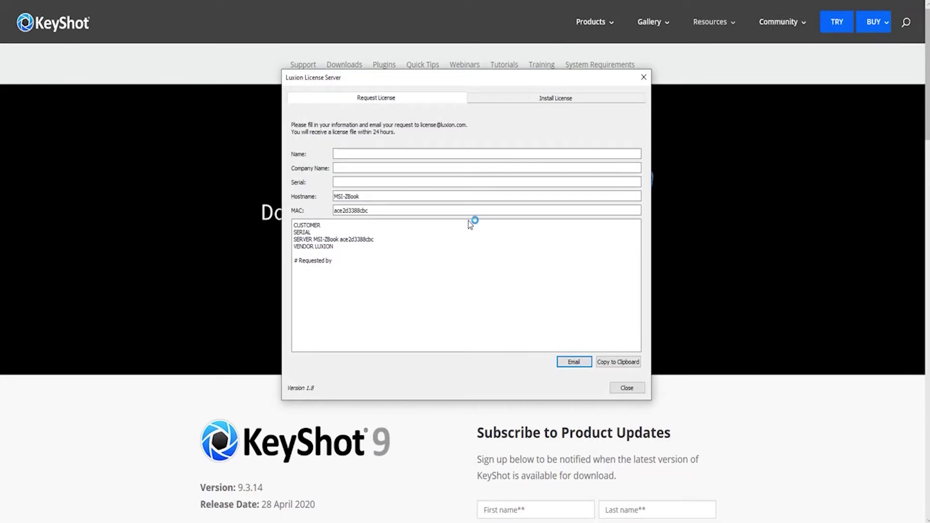
Step: Review Name, Company Name and Serial, copy the request to clipboard, and go to Install License
{"action": "left_click", "coordinate": [339, 155]}
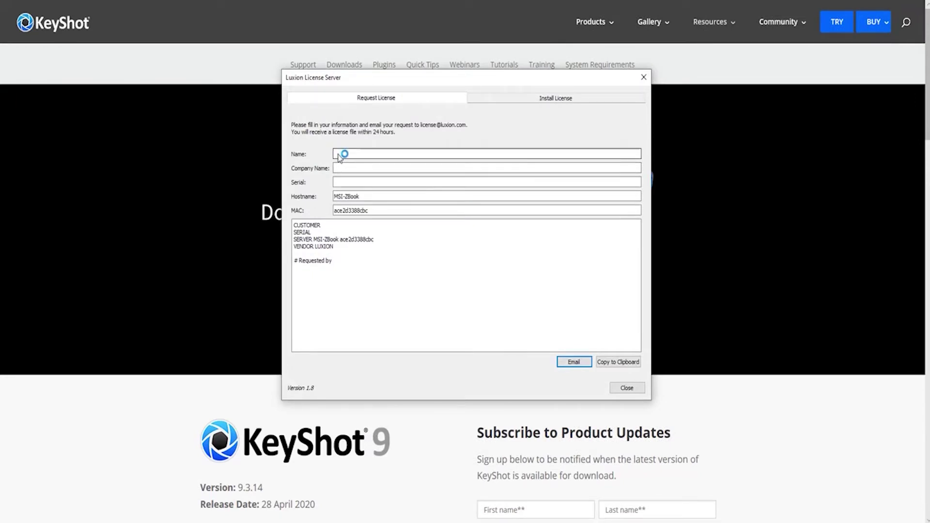
{"action": "left_click", "coordinate": [342, 169]}
{"action": "left_click", "coordinate": [346, 183]}
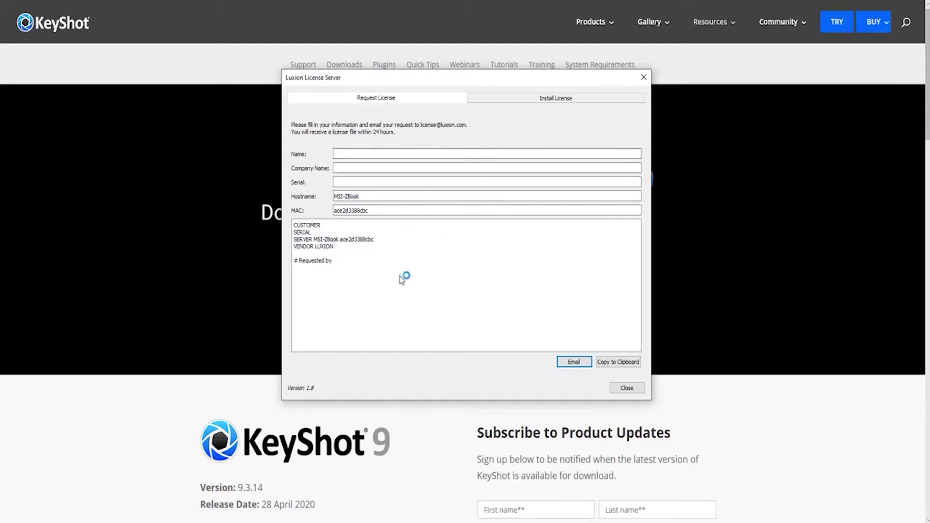
{"action": "left_click", "coordinate": [620, 362]}
{"action": "left_click", "coordinate": [539, 97]}
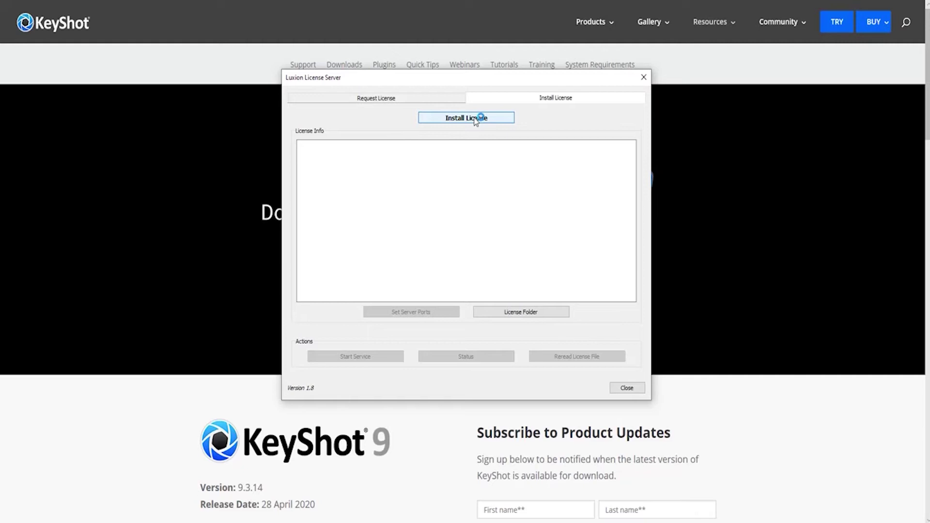
Step: Install the keyshot_floating .lic file from DATADRIVE1 (E:) as the license
{"action": "left_click", "coordinate": [475, 121]}
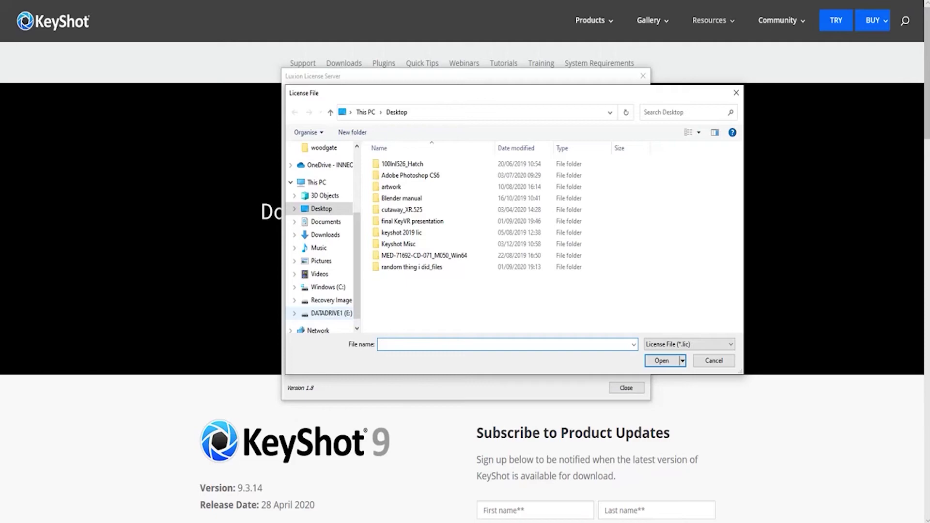
{"action": "left_click", "coordinate": [331, 314]}
{"action": "left_click", "coordinate": [437, 290]}
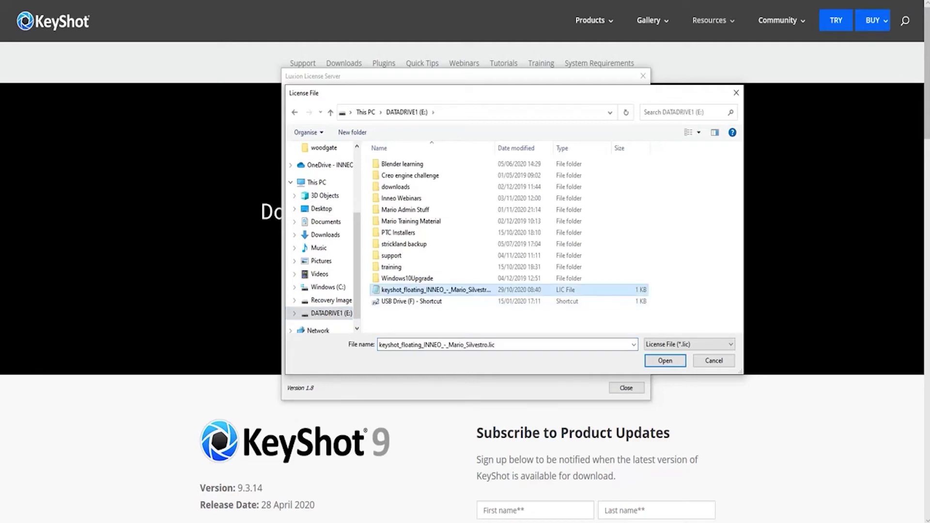
{"action": "left_click", "coordinate": [665, 360]}
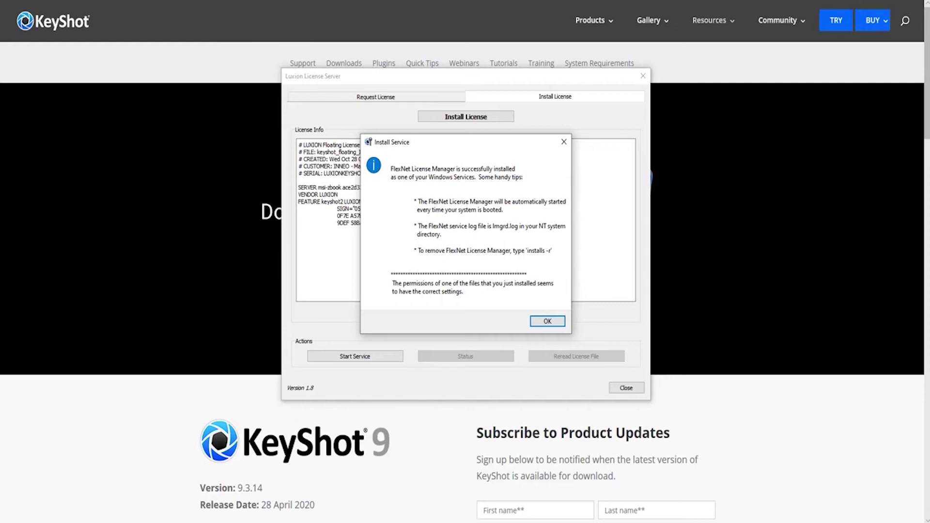
Step: Confirm the Install Service message so the license service starts
{"action": "left_click", "coordinate": [547, 321]}
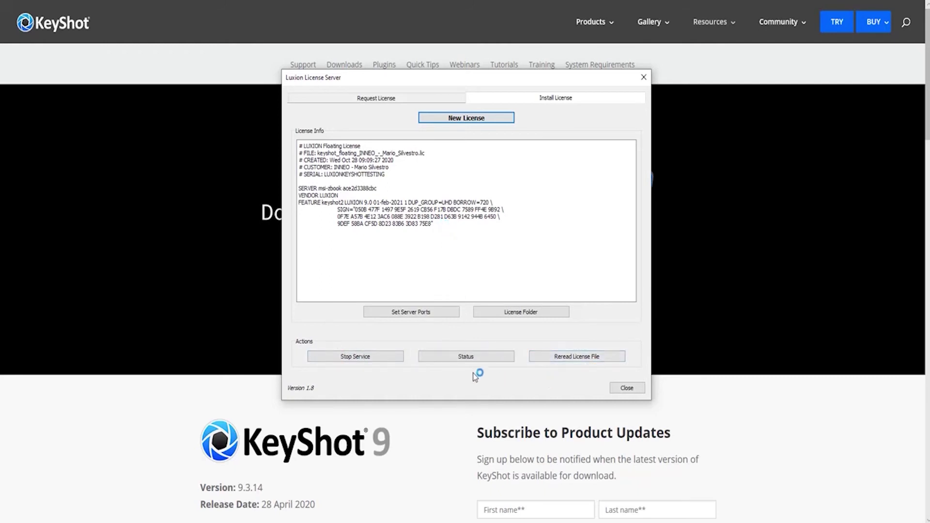
{"action": "left_click", "coordinate": [467, 357]}
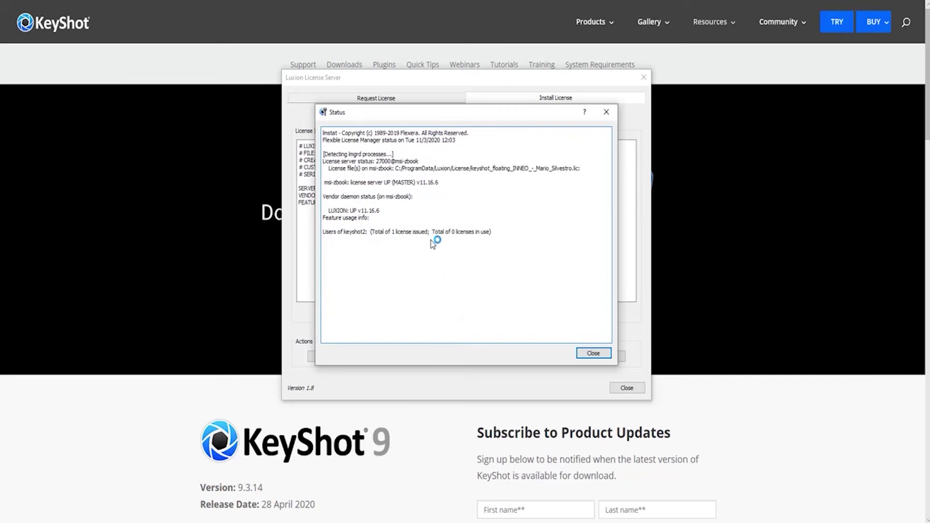
{"action": "left_click", "coordinate": [586, 353]}
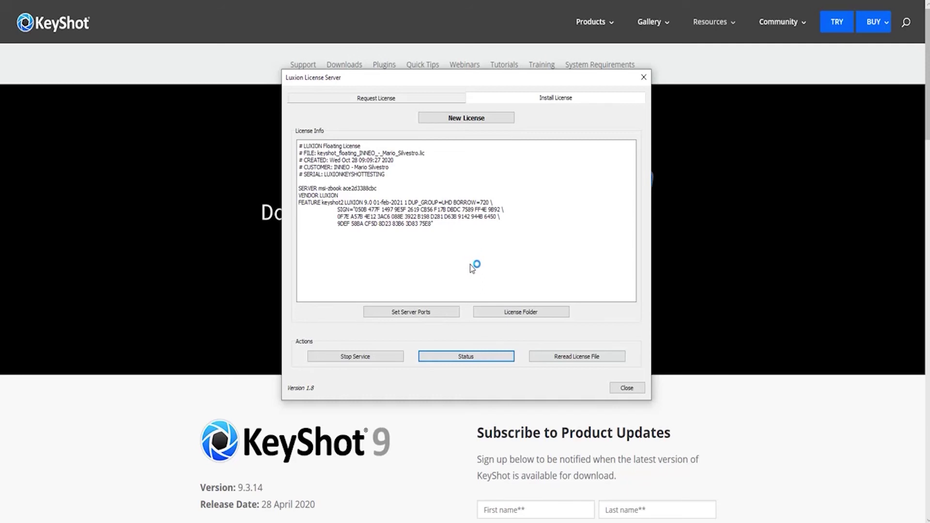
Step: Close the Luxion License Server window
{"action": "left_click", "coordinate": [627, 389]}
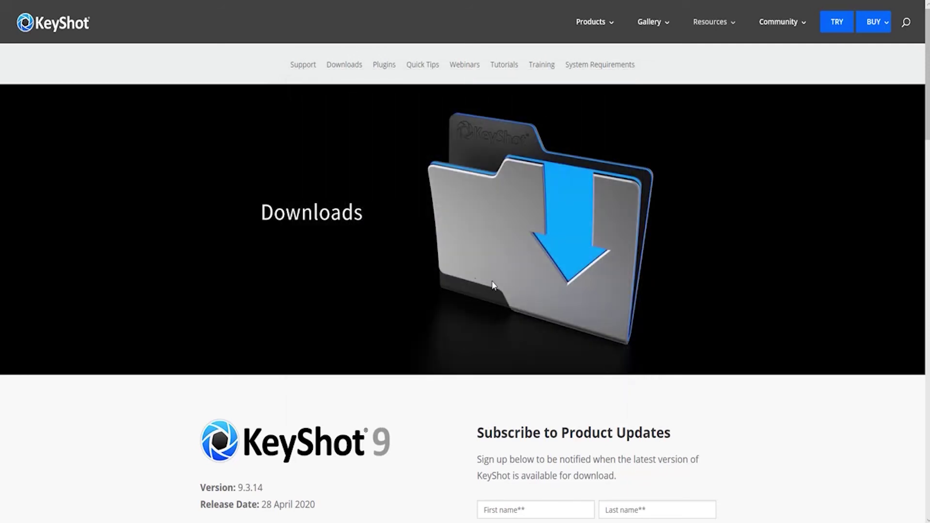